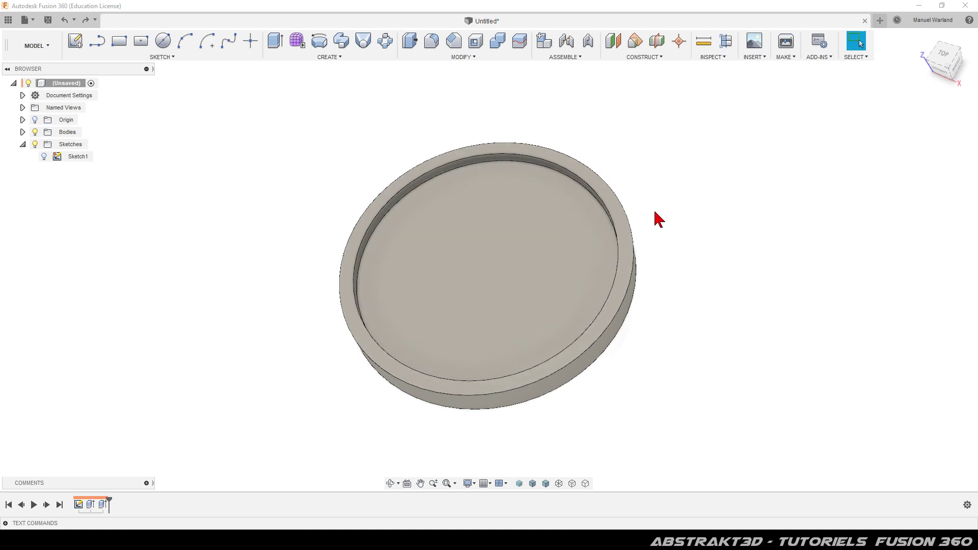
Choose the hummingbird silhouette SVG file to import with Insert SVG.
left_click(753, 59)
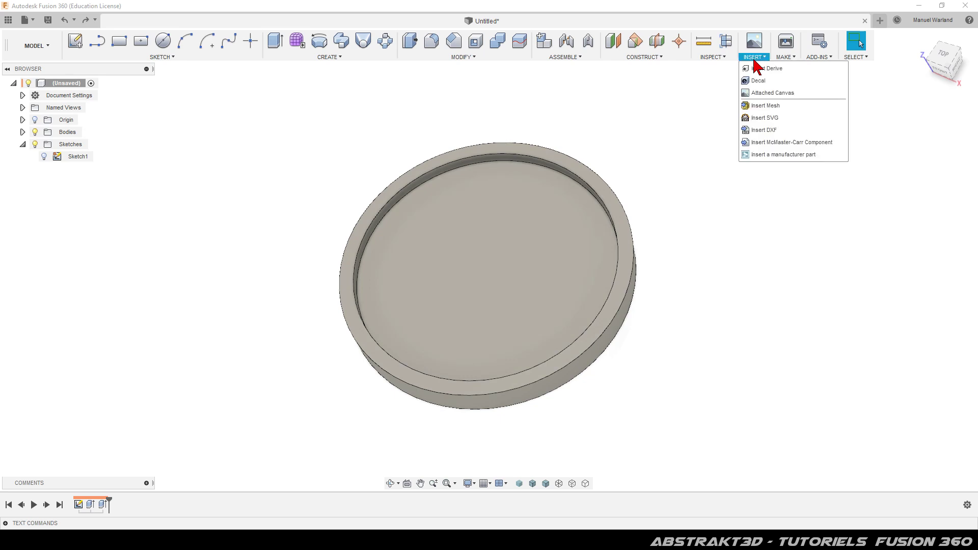
left_click(773, 119)
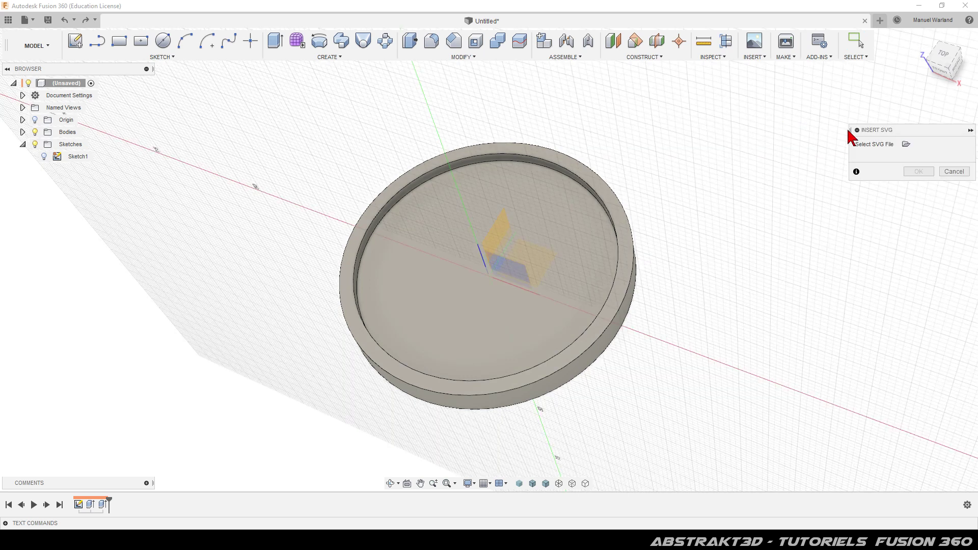
left_click(906, 144)
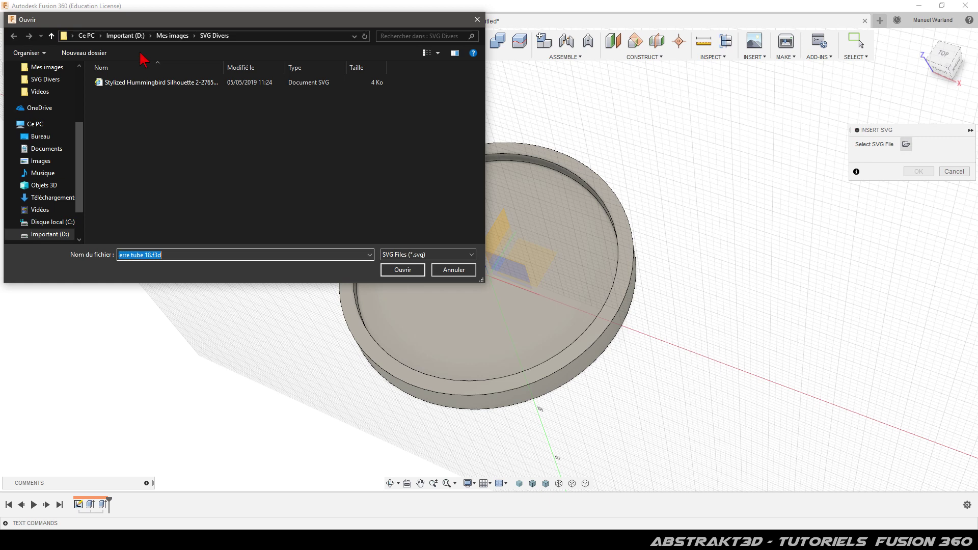
double_click(135, 81)
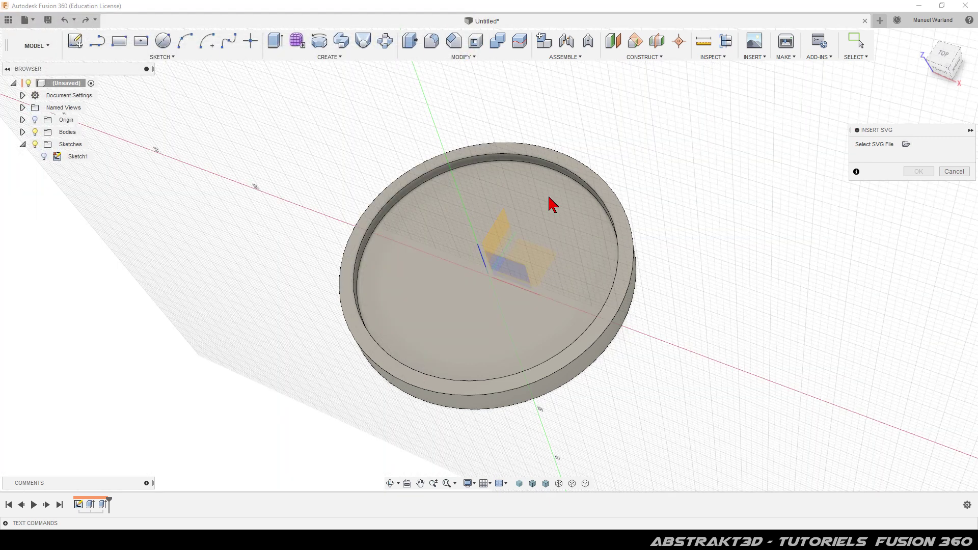
Place the hummingbird SVG on the dish's top face, then zoom out to see the whole bird.
left_click(456, 329)
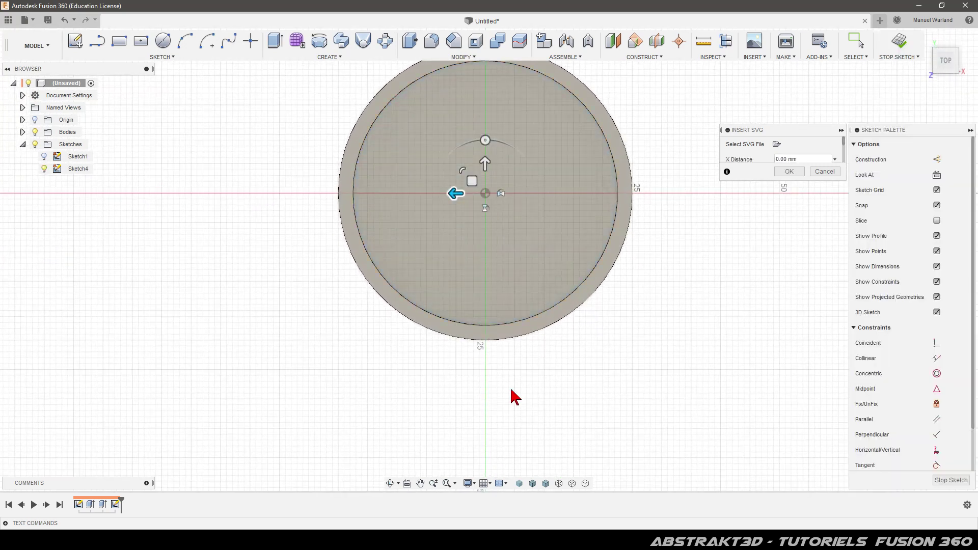
left_click(801, 178)
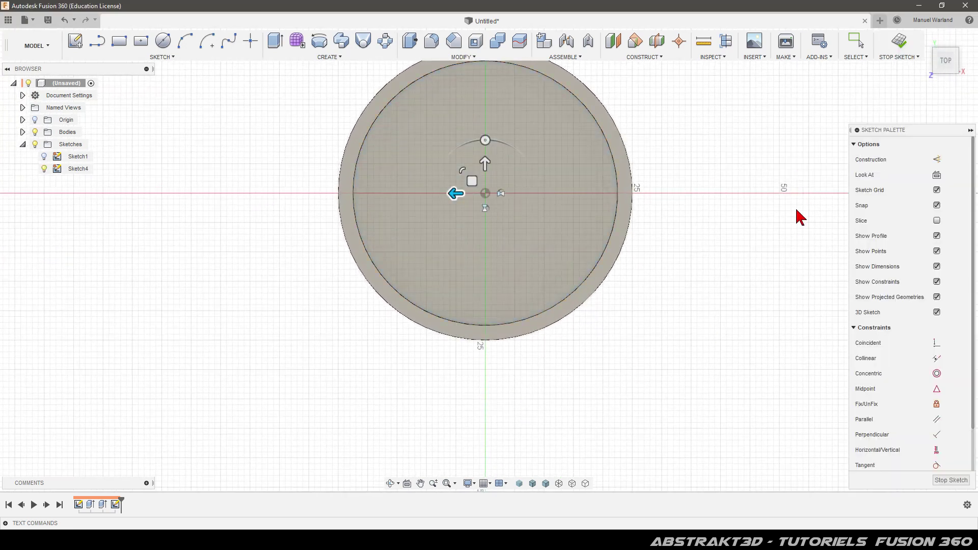
scroll(741, 389, "down", 2)
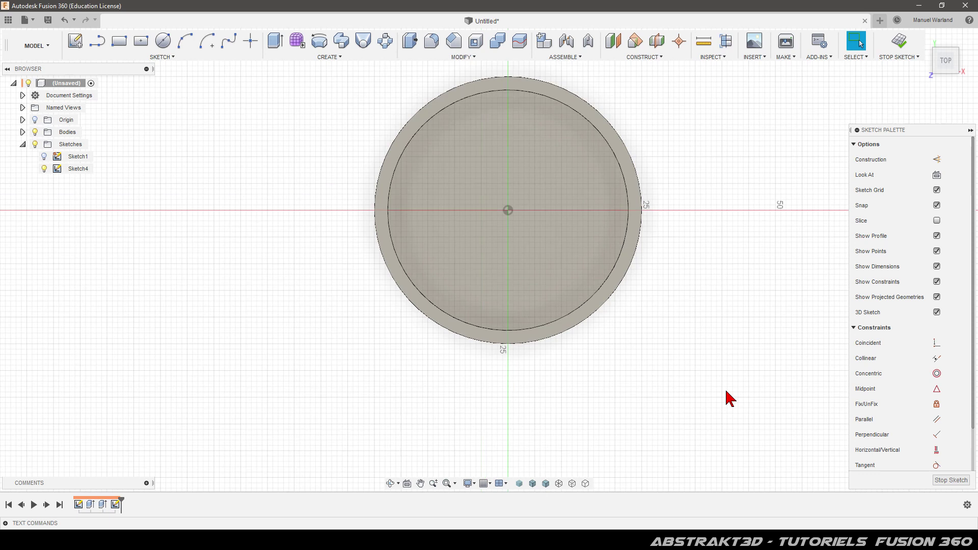
scroll(672, 361, "down", 2)
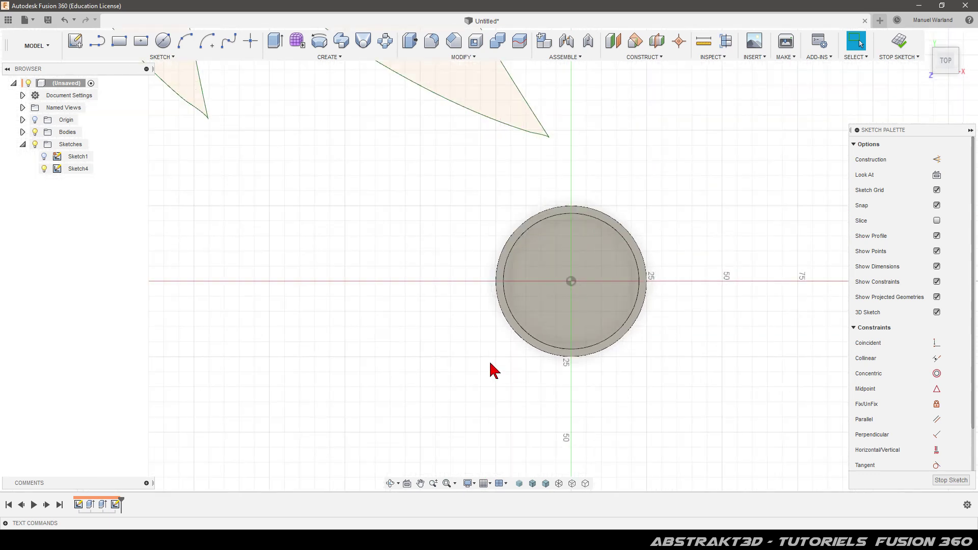
scroll(618, 345, "down", 2)
scroll(627, 332, "down", 2)
scroll(638, 325, "down", 1)
scroll(637, 325, "down", 1)
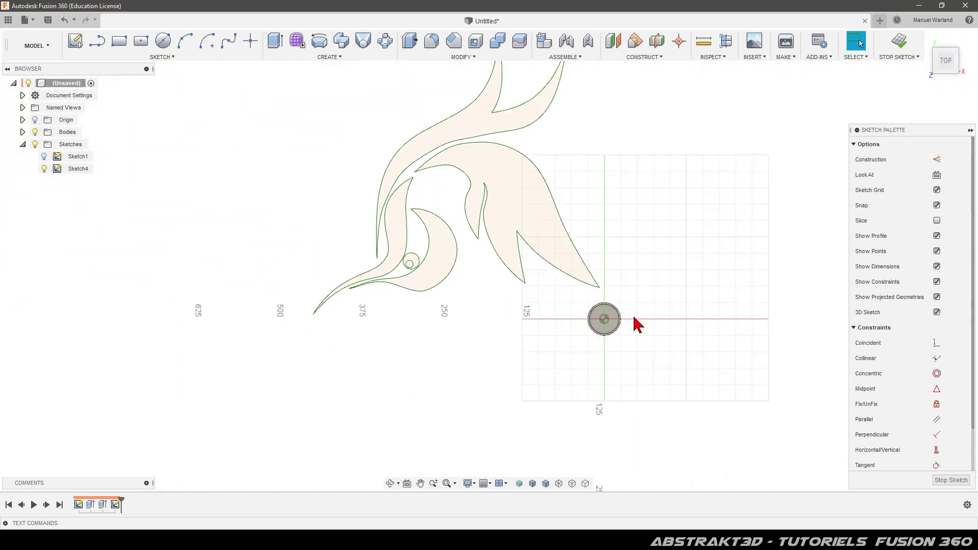
scroll(637, 325, "down", 1)
scroll(635, 321, "down", 1)
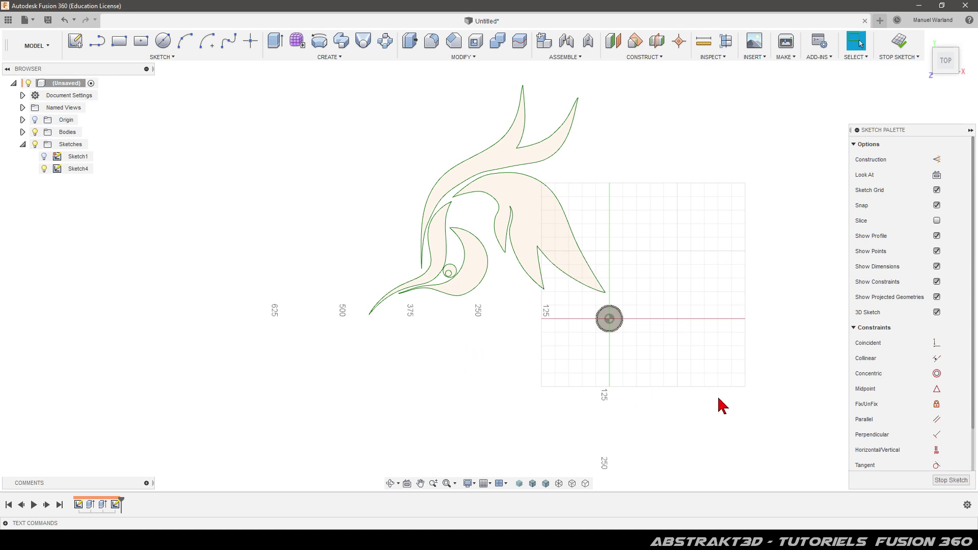
Finish the hummingbird sketch and zoom out on the model.
left_click(951, 480)
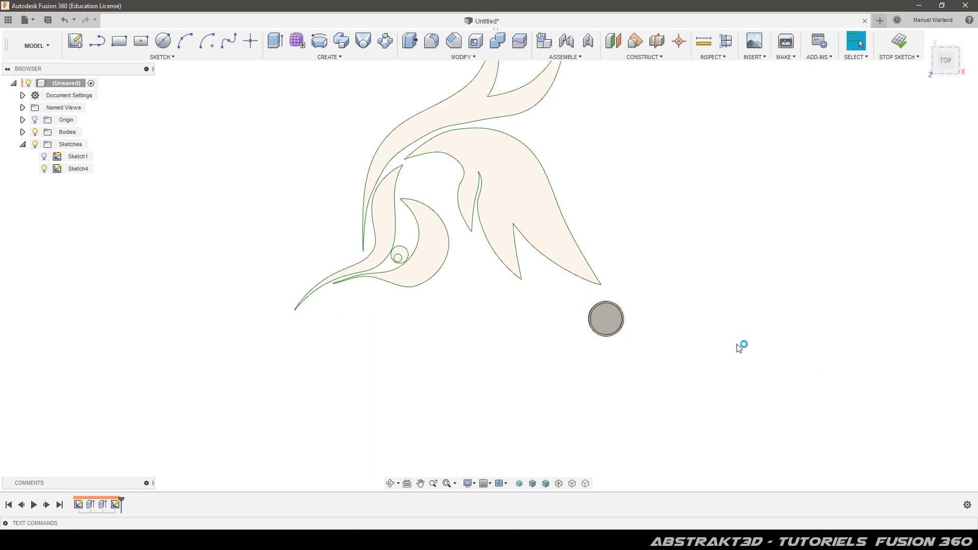
scroll(716, 288, "down", 3)
scroll(395, 402, "down", 3)
scroll(595, 356, "down", 2)
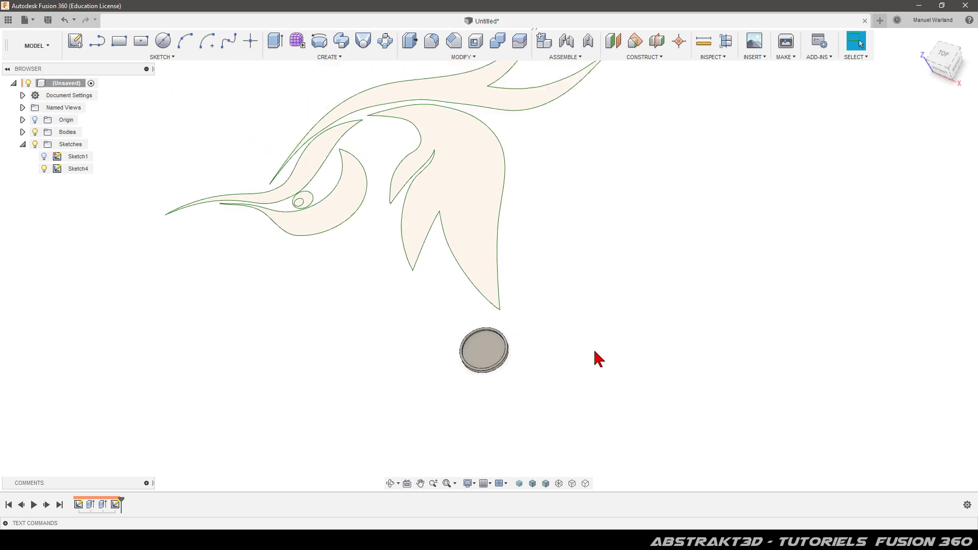
scroll(593, 336, "down", 2)
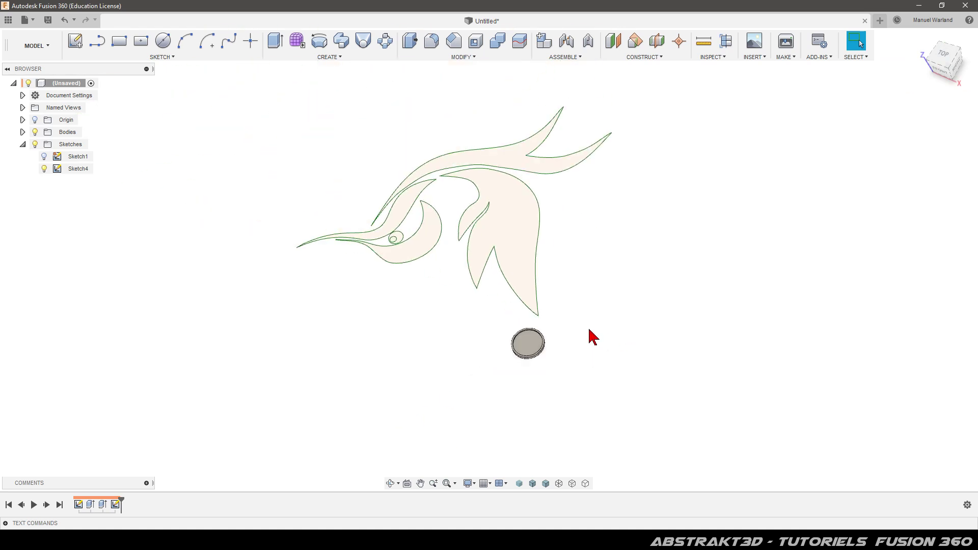
Edit Sketch4, unfix all the hummingbird curves, and reselect them.
left_click(115, 505)
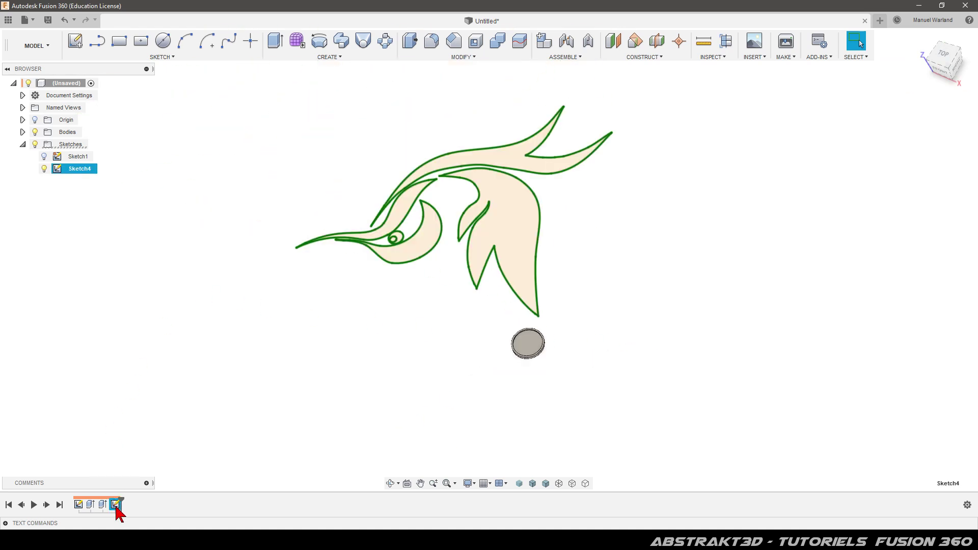
right_click(116, 508)
left_click(143, 411)
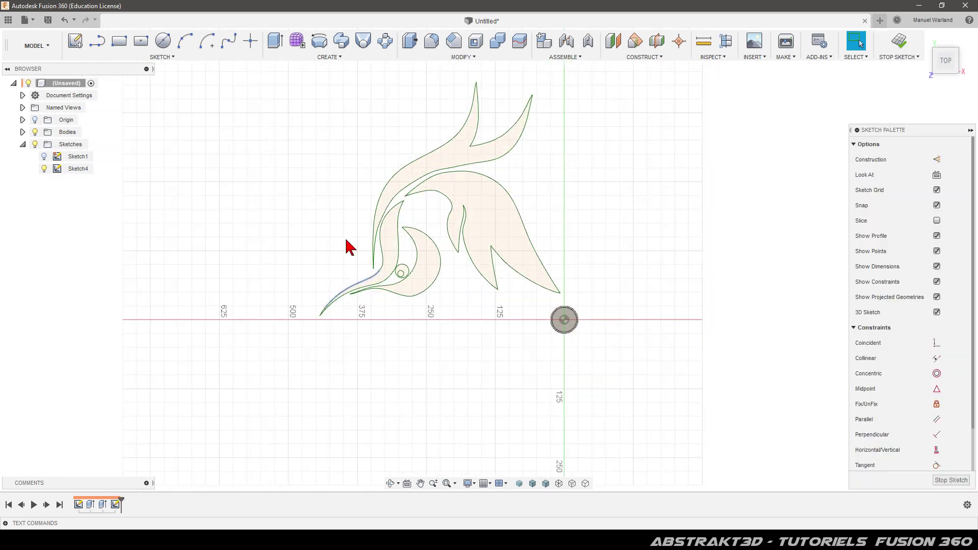
left_click_drag(269, 67, 564, 320)
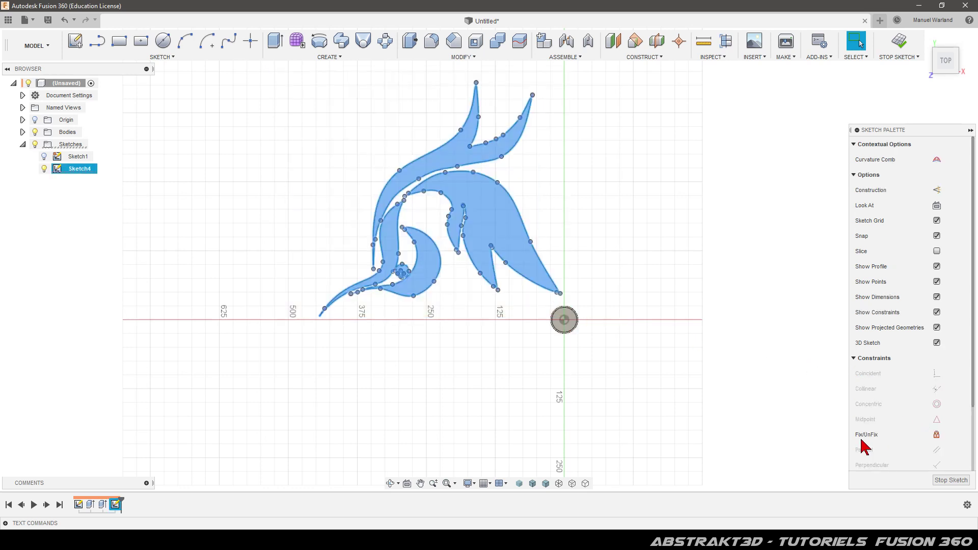
left_click(937, 434)
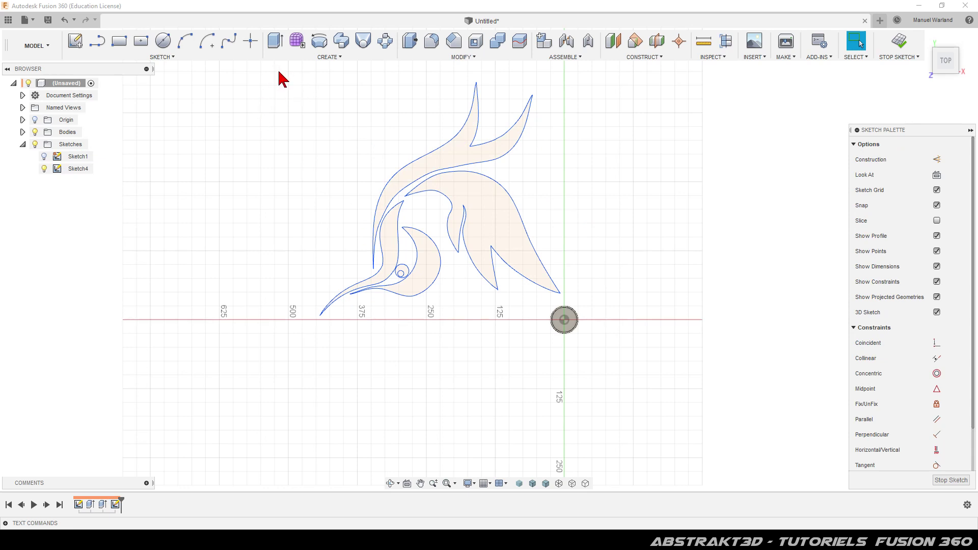
left_click_drag(281, 71, 594, 320)
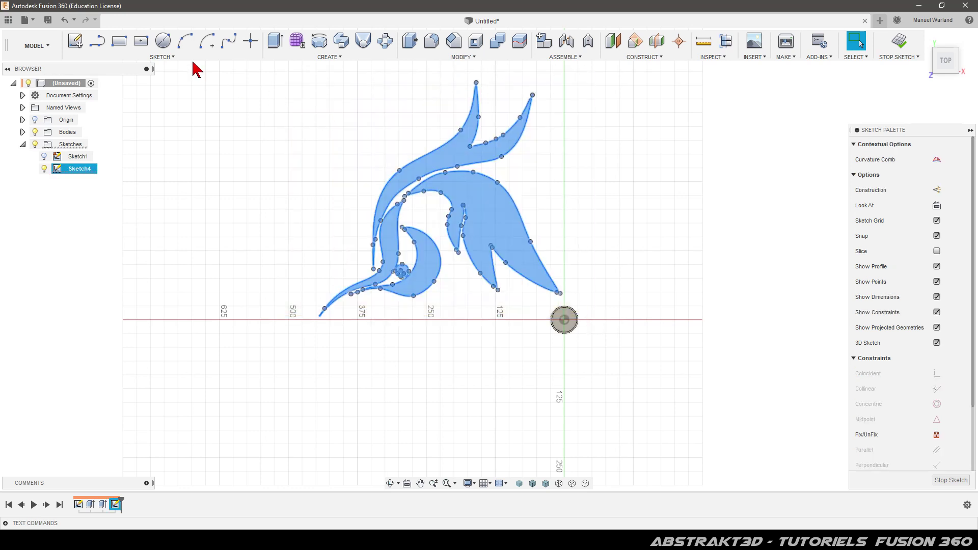
Scale the selected hummingbird curves by a factor of 0.1523.
left_click(165, 58)
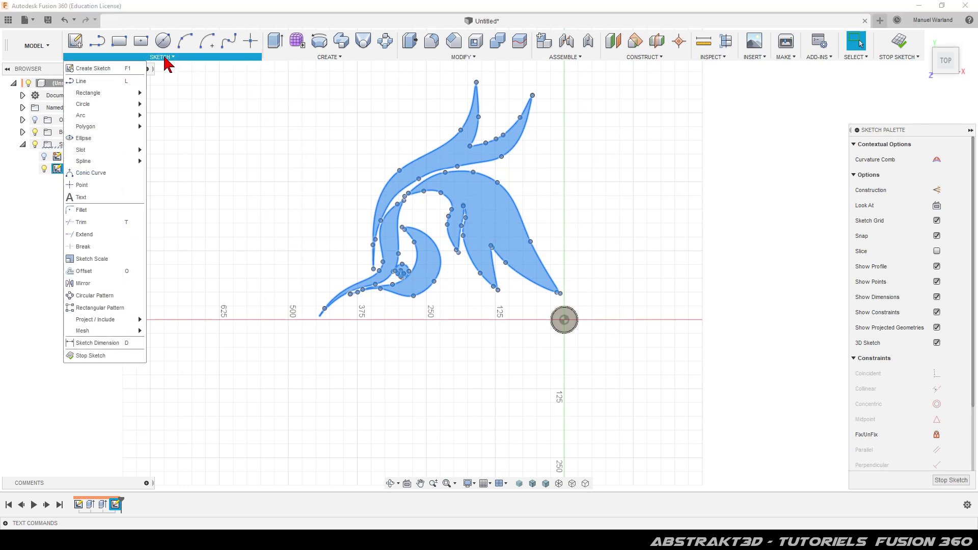
left_click(118, 259)
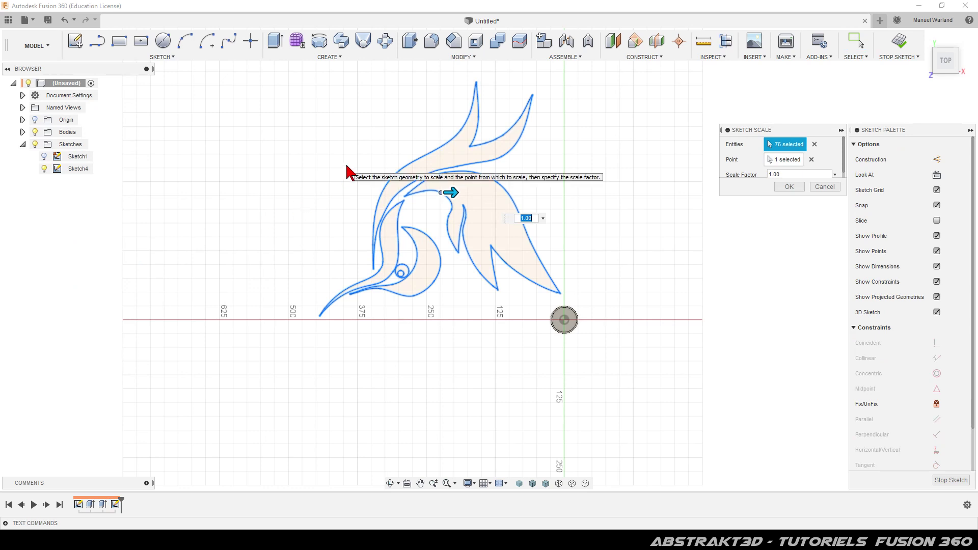
scroll(356, 166, "up", 3)
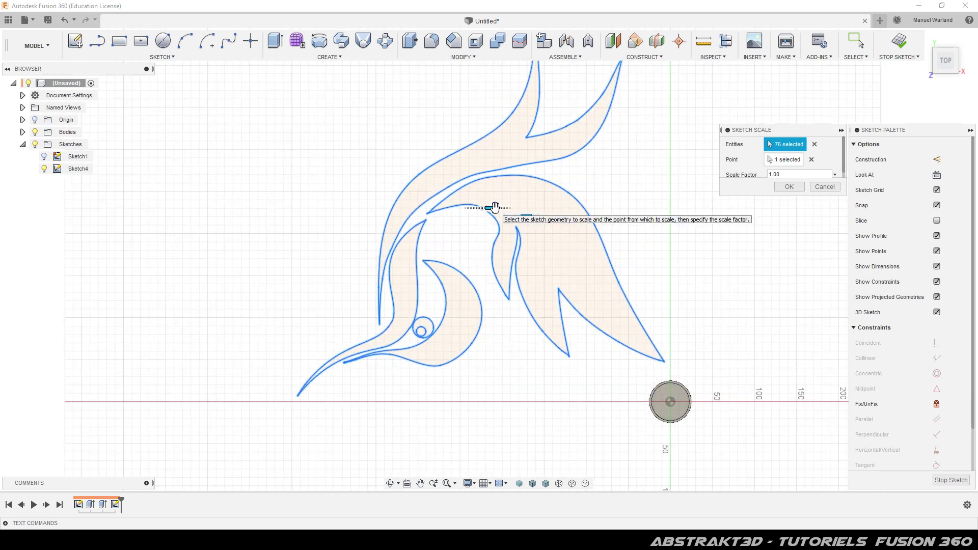
left_click_drag(495, 207, 487, 208)
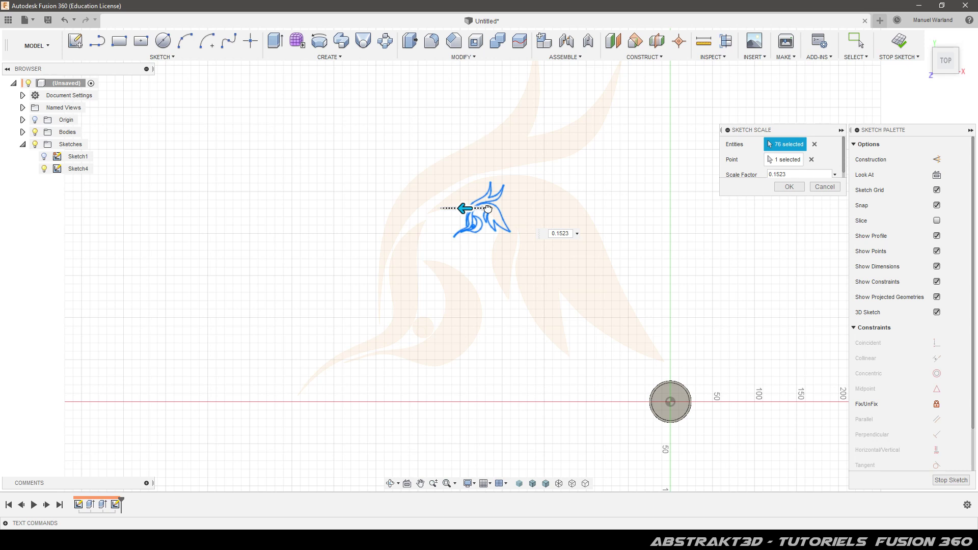
left_click(789, 187)
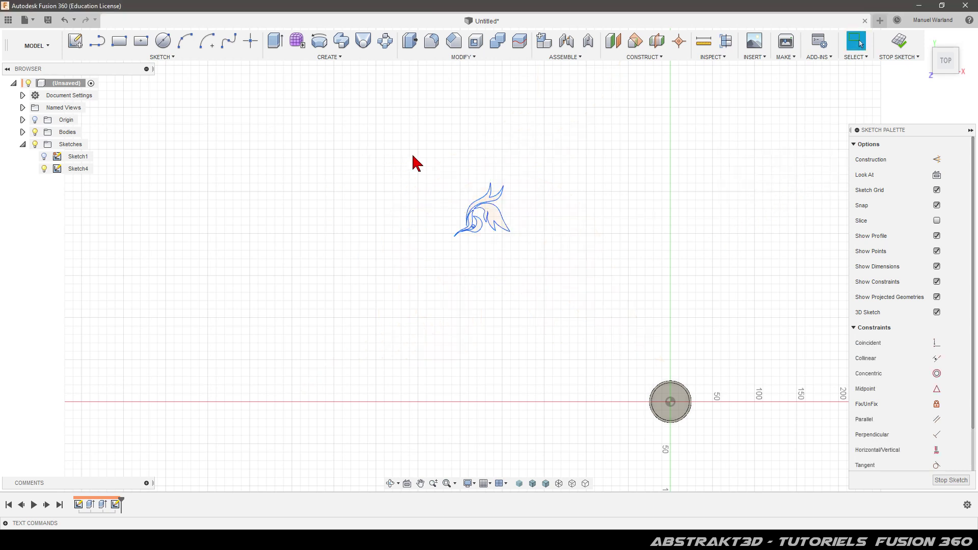
Select the shrunken bird curves and rotate them 180 degrees with Move (M).
left_click_drag(413, 156, 550, 267)
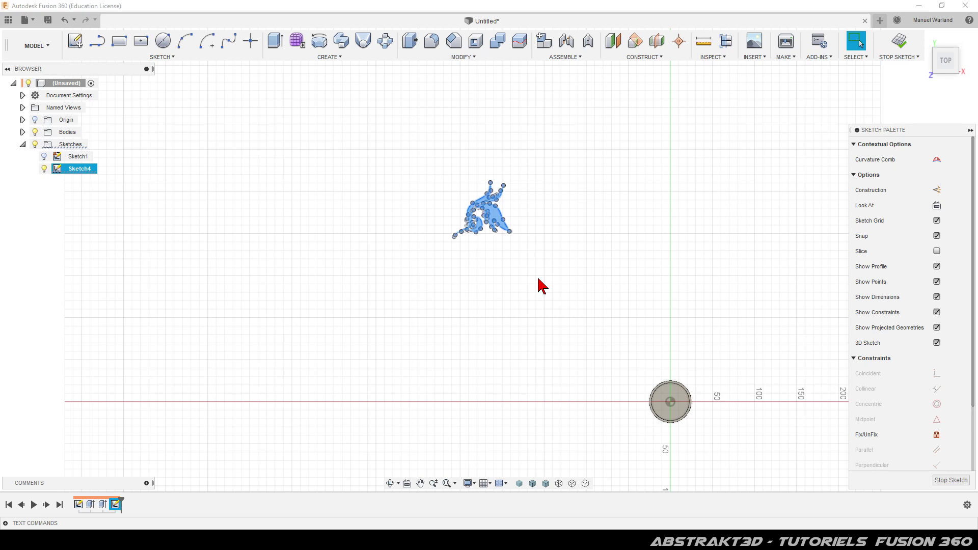
key("m")
mouse_move(504, 238)
left_mouse_down()
mouse_move(515, 132)
mouse_move(503, 132)
left_mouse_up()
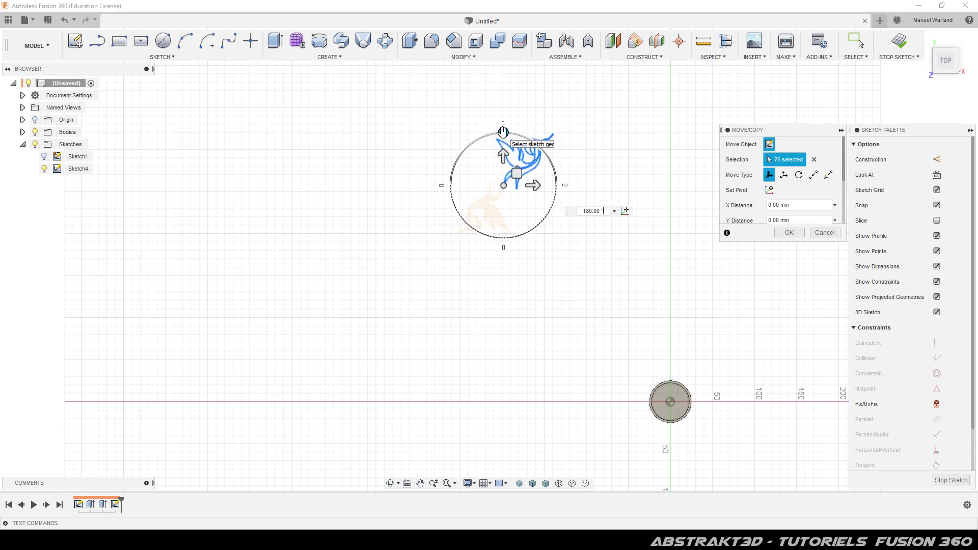
left_click(517, 173)
Move the bird onto the dish by 179.2306 mm and -288.8278 mm.
left_click_drag(624, 330, 666, 417)
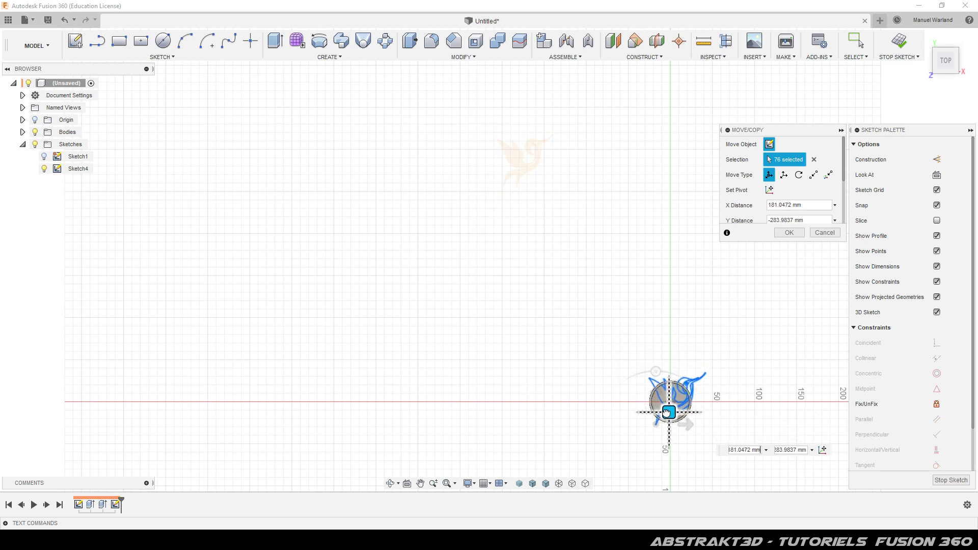
scroll(367, 186, "down", 1)
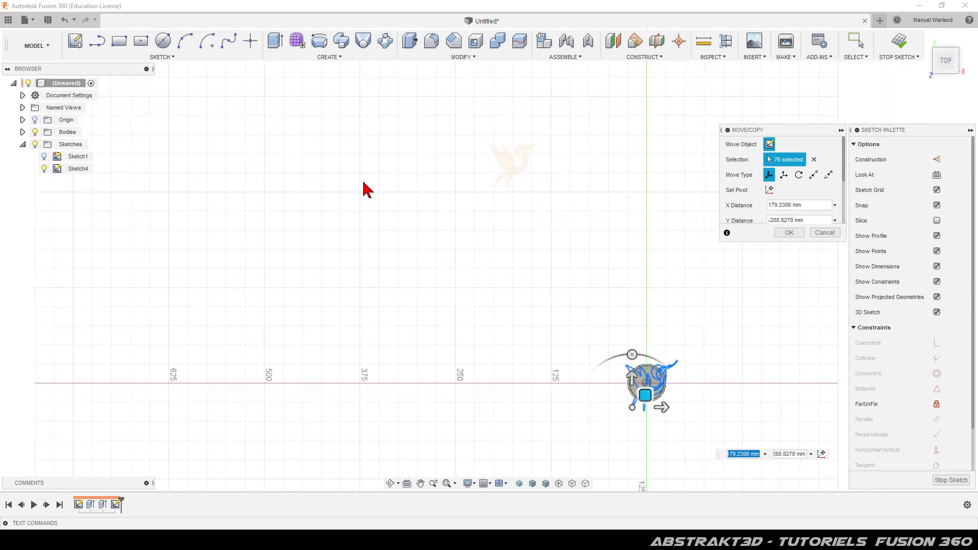
scroll(328, 179, "down", 1)
scroll(596, 372, "up", 1)
scroll(557, 265, "up", 3)
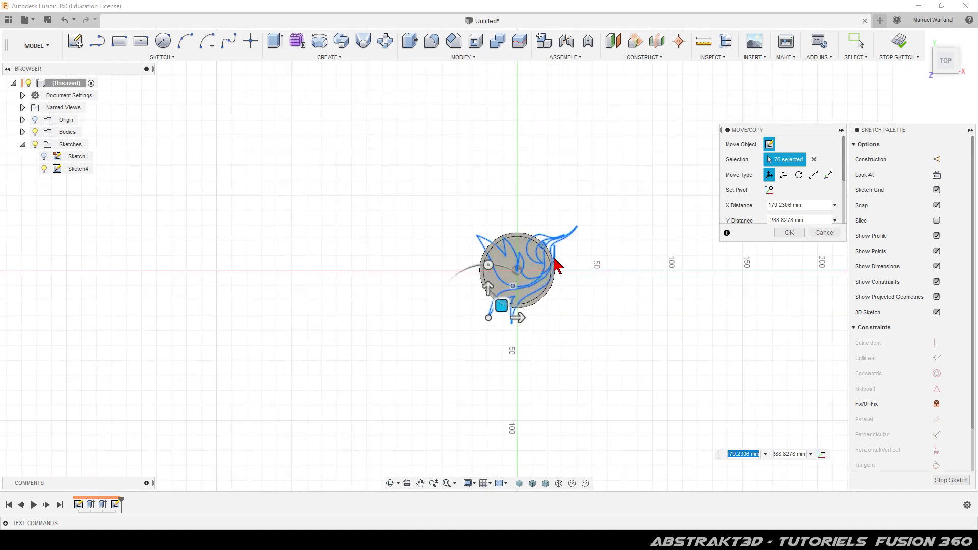
scroll(574, 290, "up", 3)
scroll(423, 283, "up", 1)
scroll(274, 244, "up", 1)
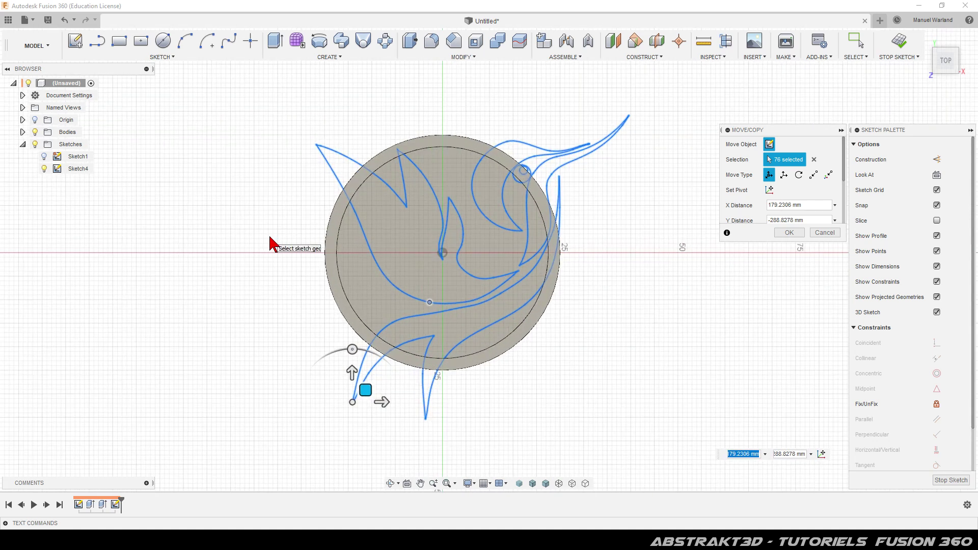
left_click(789, 233)
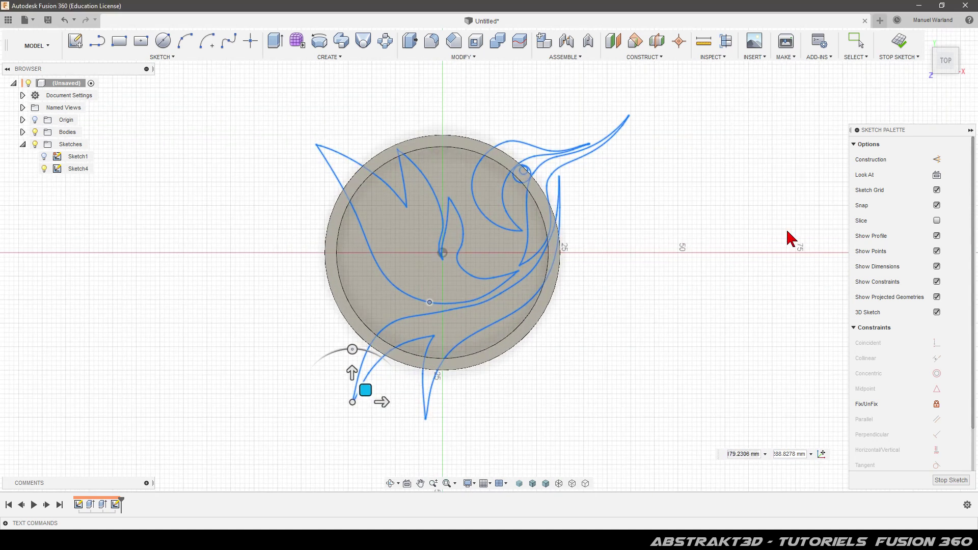
left_click(253, 82)
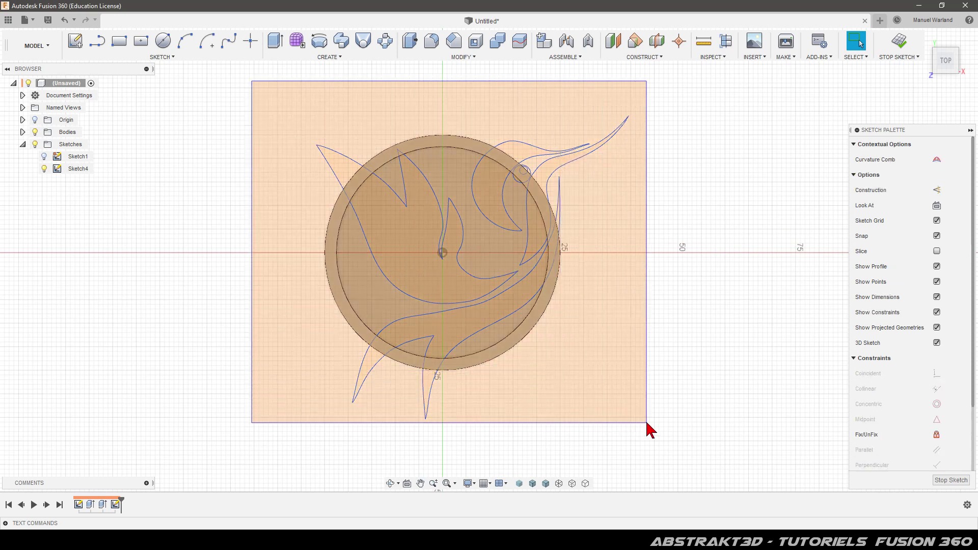
Scale all the bird curves by a factor of 0.5241.
left_click_drag(647, 424, 647, 424)
left_click(158, 57)
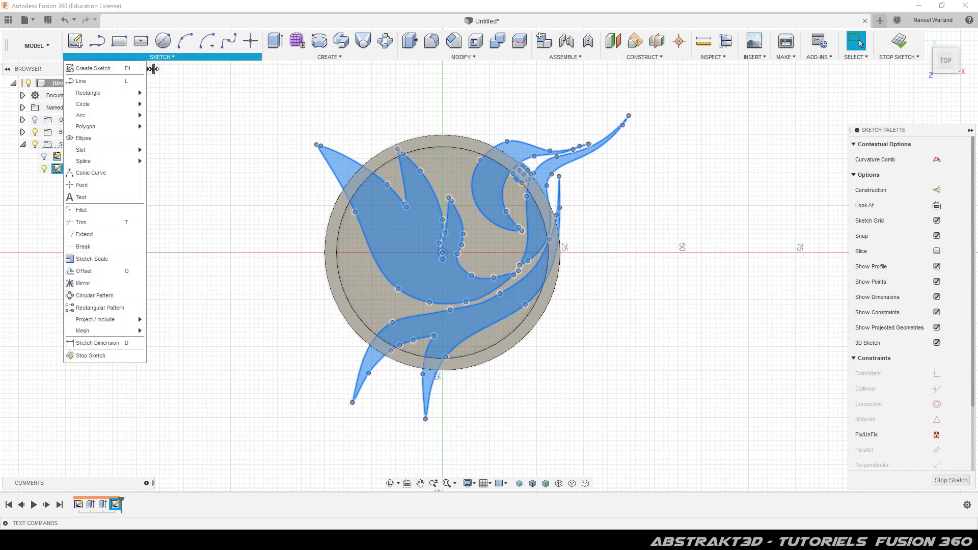
left_click(105, 259)
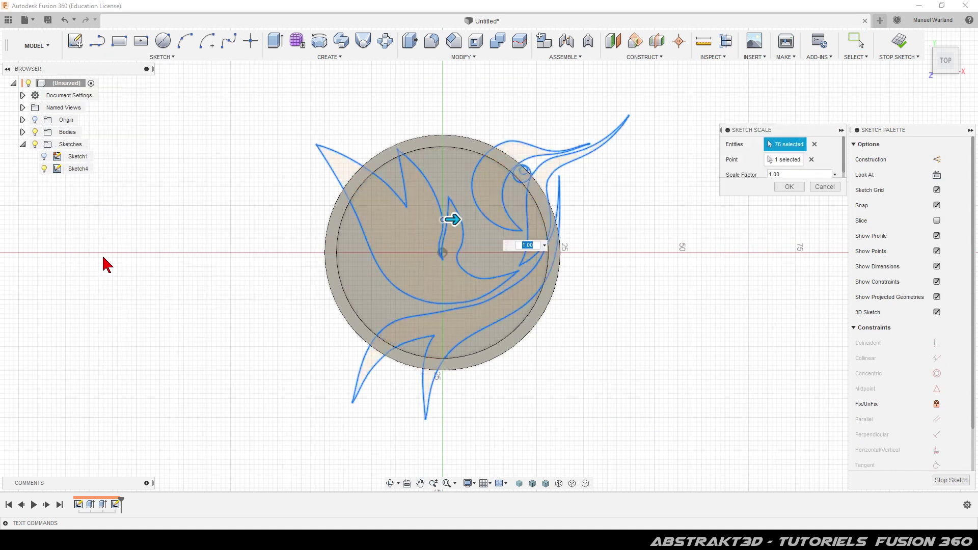
left_click_drag(451, 220, 432, 222)
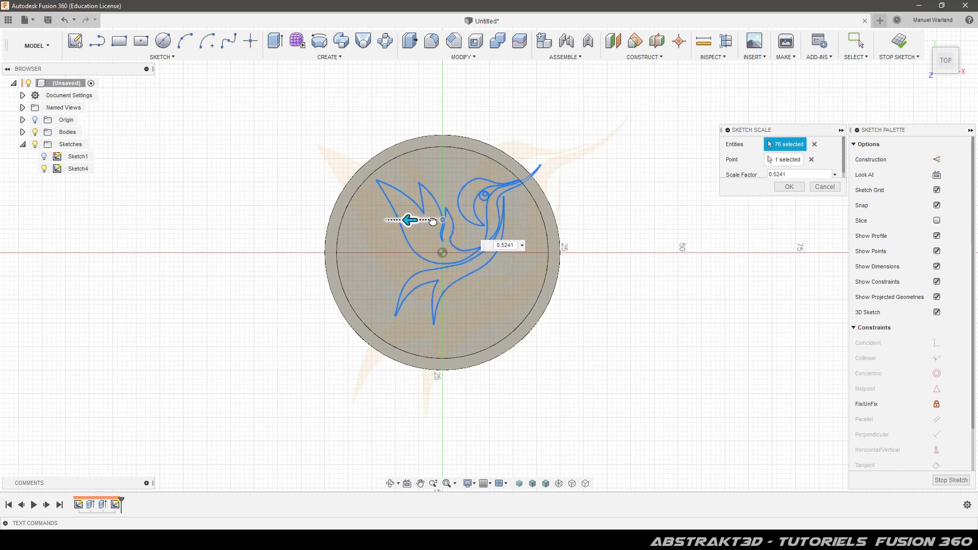
left_click(790, 186)
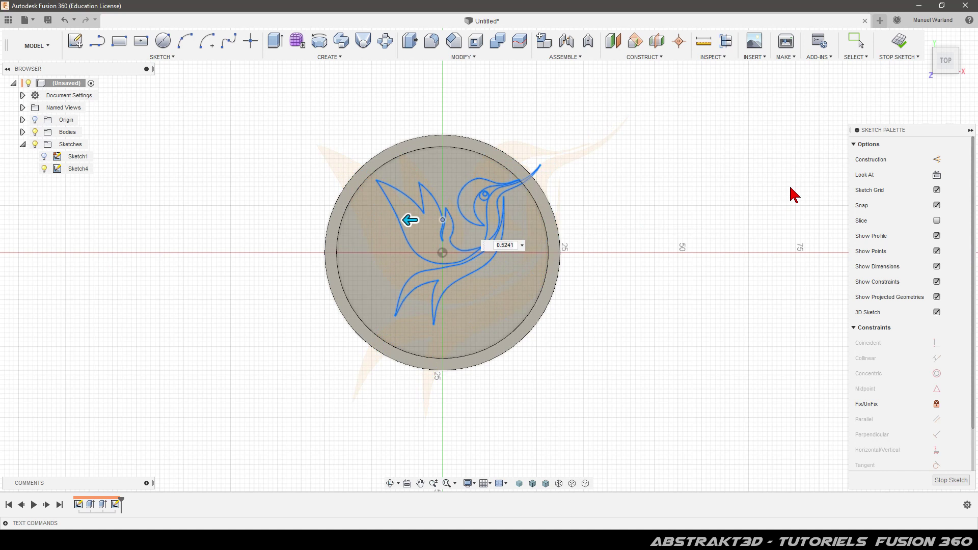
Move the bird 3.7858 mm and 4.7592 mm to sit inside the rim.
left_click_drag(270, 102, 590, 330)
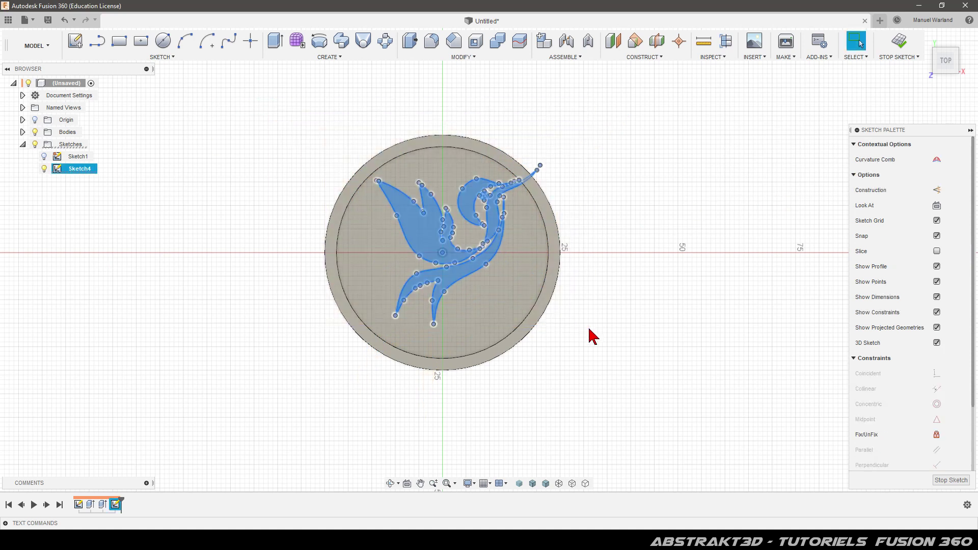
key("m")
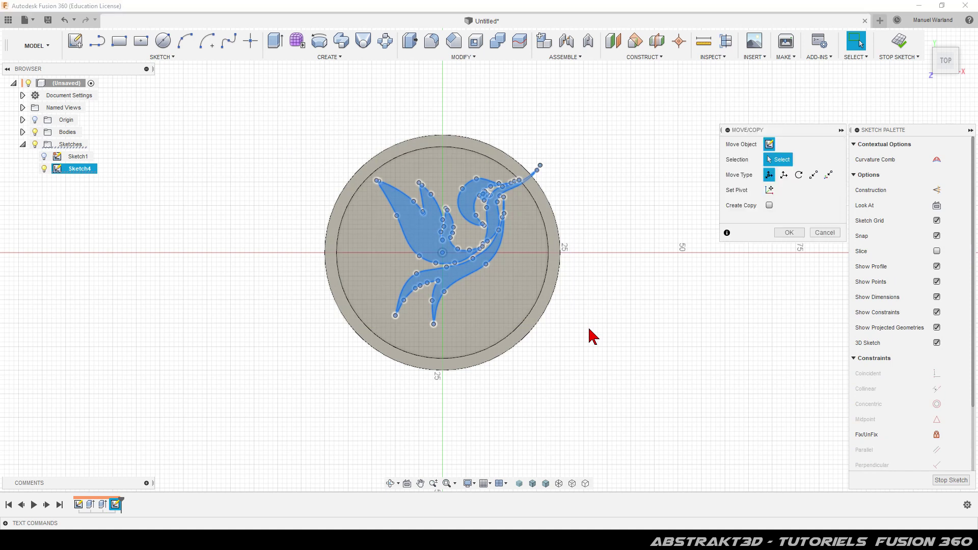
left_click_drag(440, 242, 421, 266)
left_click(789, 233)
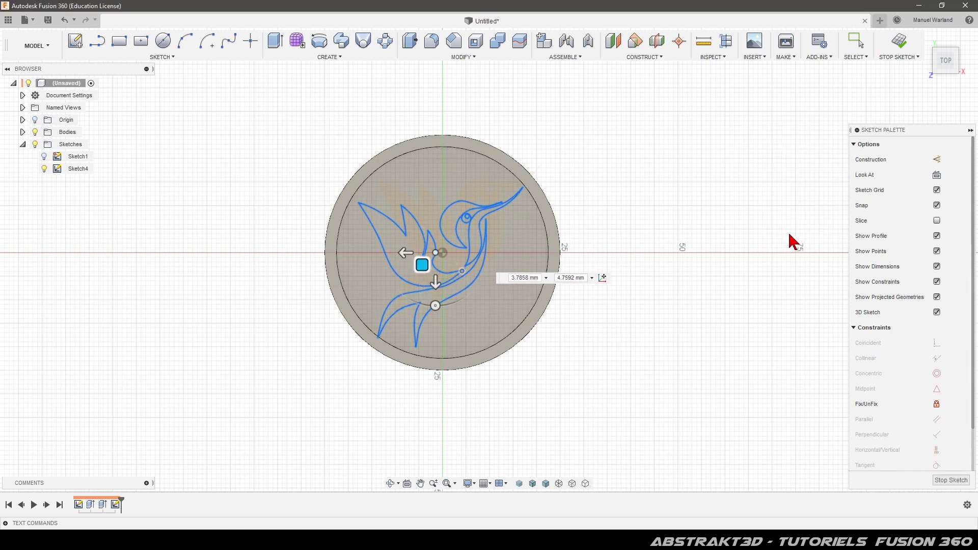
left_click_drag(290, 135, 553, 364)
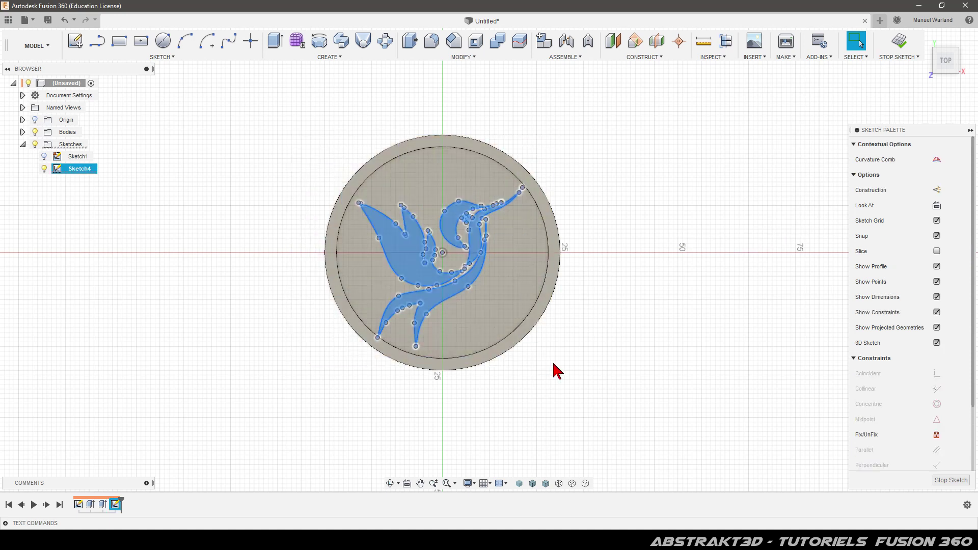
Scale the bird curves again by a factor of 0.9459.
left_click(171, 60)
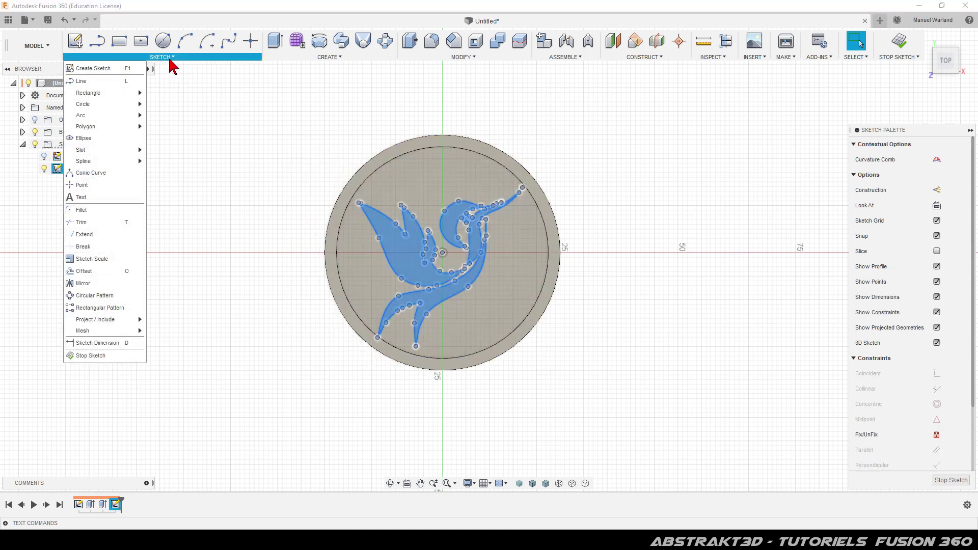
left_click(92, 259)
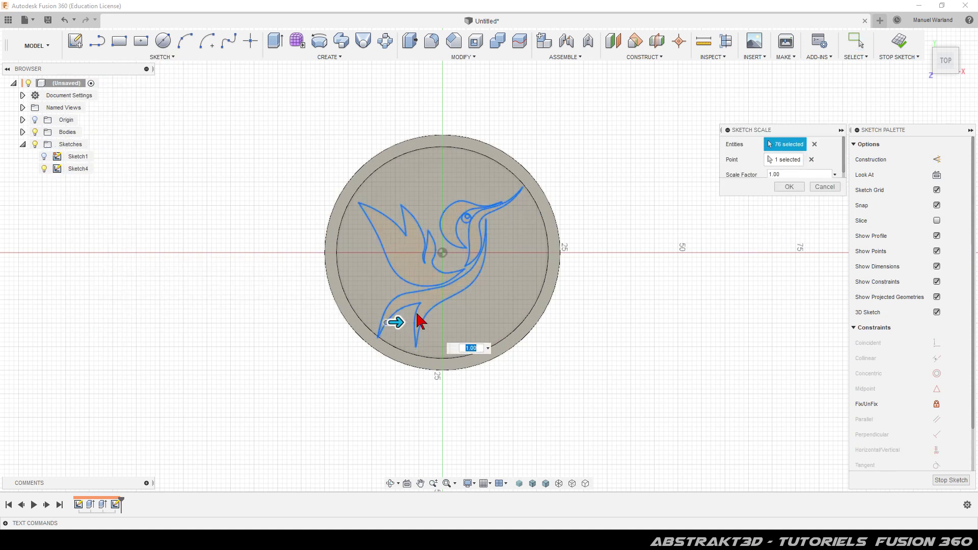
left_click_drag(400, 321, 374, 322)
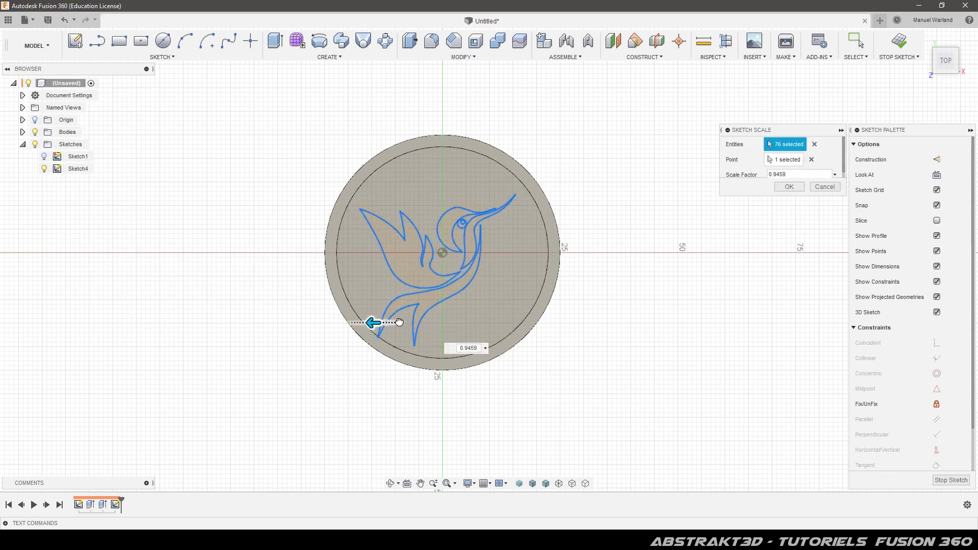
left_click(789, 187)
Nudge the bird -1.0816 mm and -0.8653 mm to centre it in the rim.
left_click_drag(247, 137, 555, 362)
key("m")
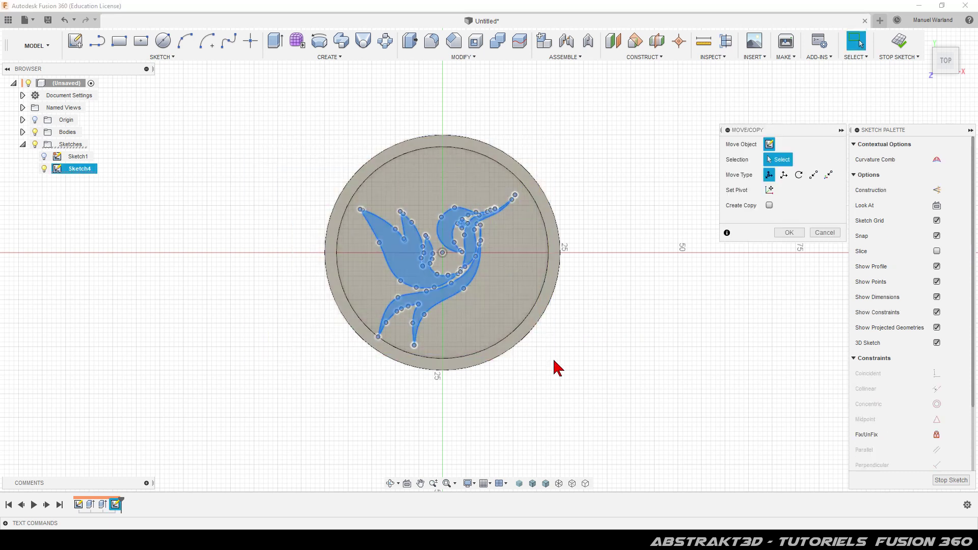
left_click_drag(466, 245, 471, 239)
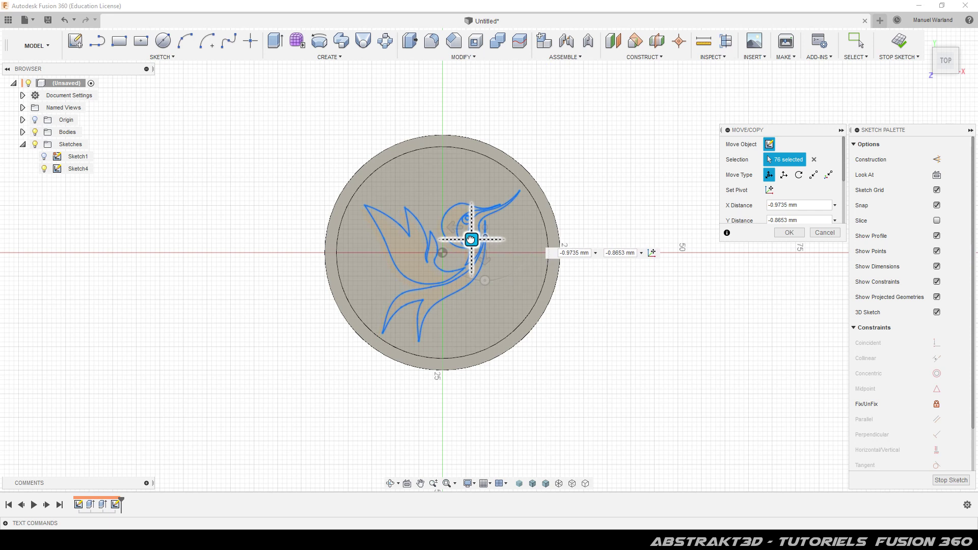
left_click_drag(471, 239, 472, 239)
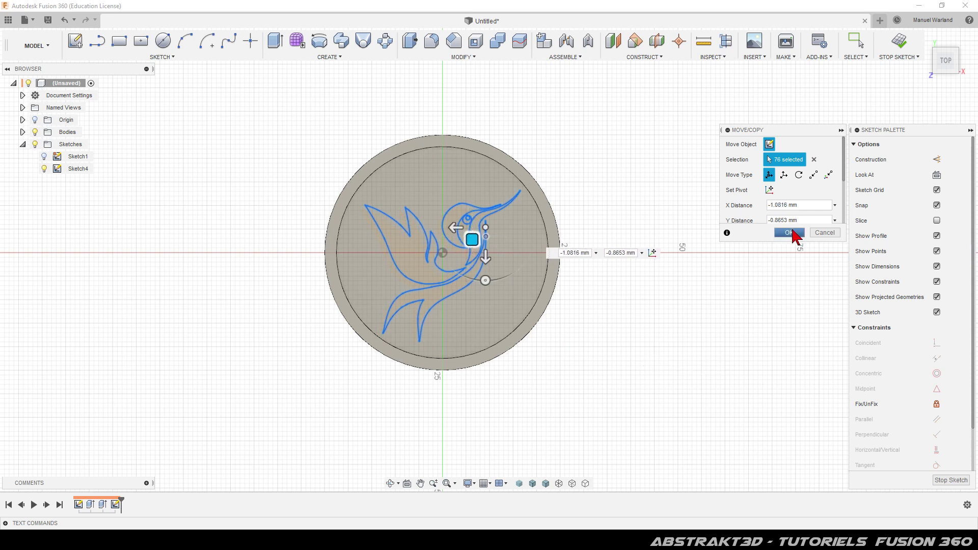
left_click(792, 234)
Finish the bird sketch and zoom in on the dish.
left_click(953, 481)
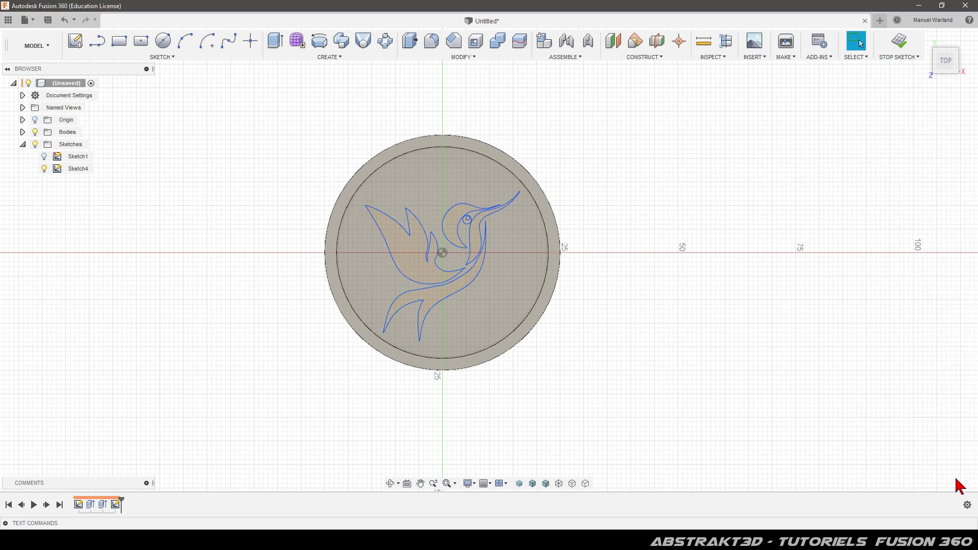
scroll(434, 312, "up", 4)
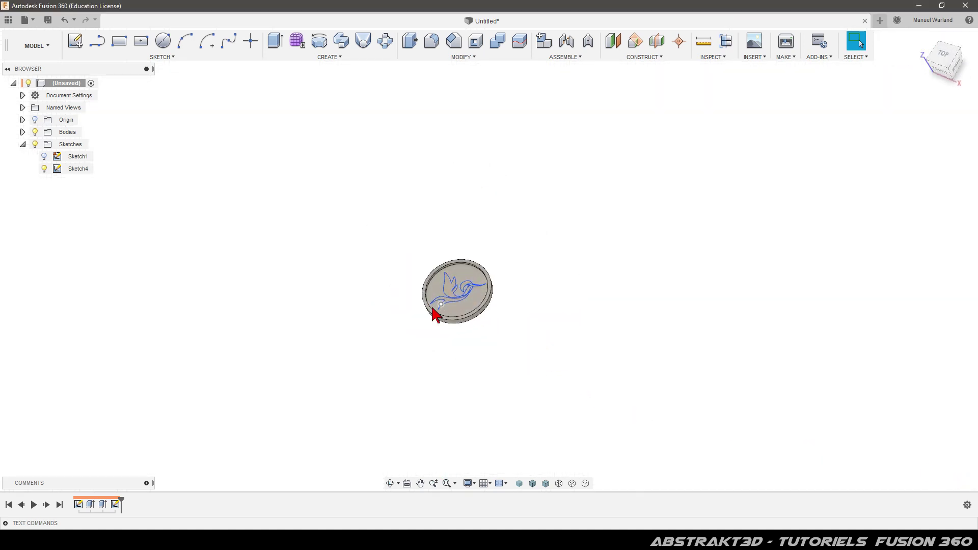
scroll(442, 307, "up", 5)
scroll(583, 262, "up", 3)
scroll(585, 265, "up", 2)
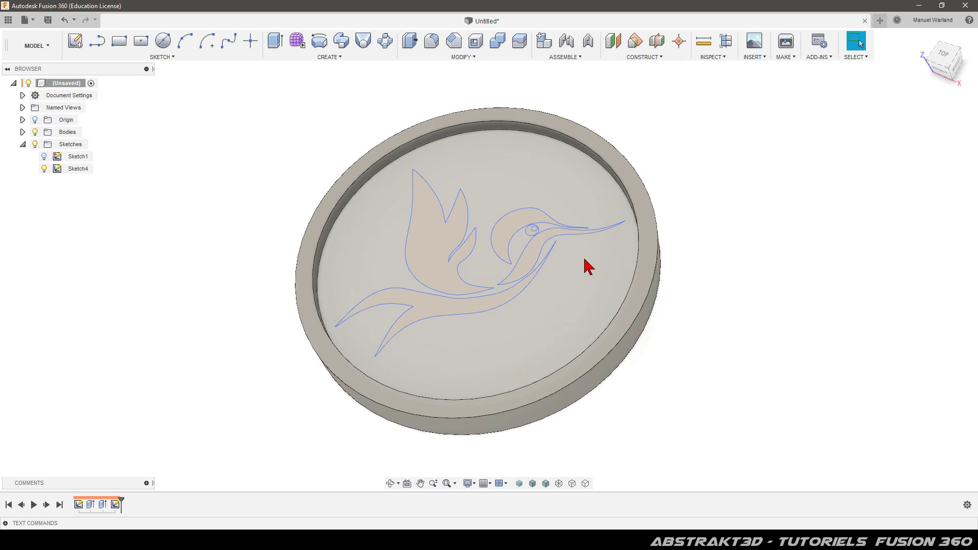
Select the bird's wing, head, body, lower shape and eye profiles for Extrude.
left_click(274, 46)
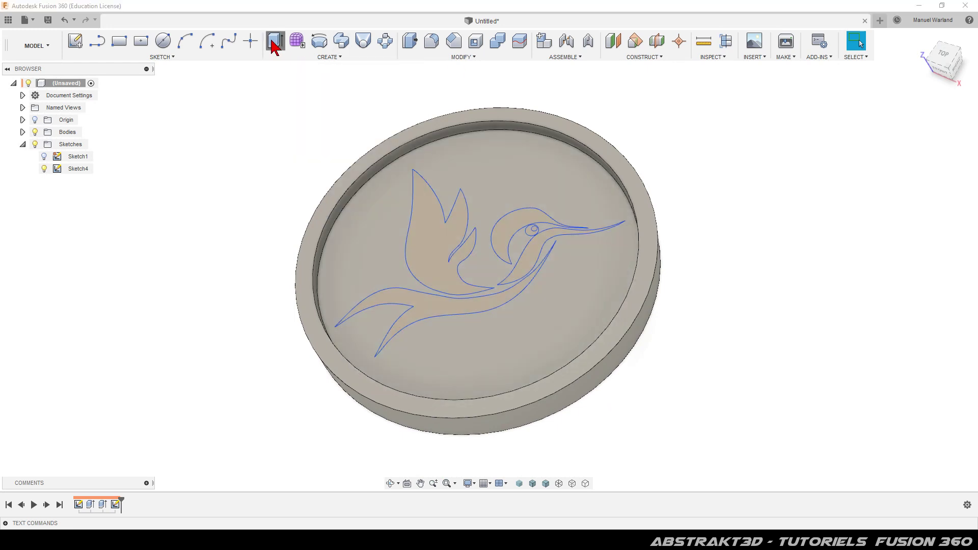
left_click(443, 239)
left_click(517, 227)
left_click(529, 260)
left_click(463, 308)
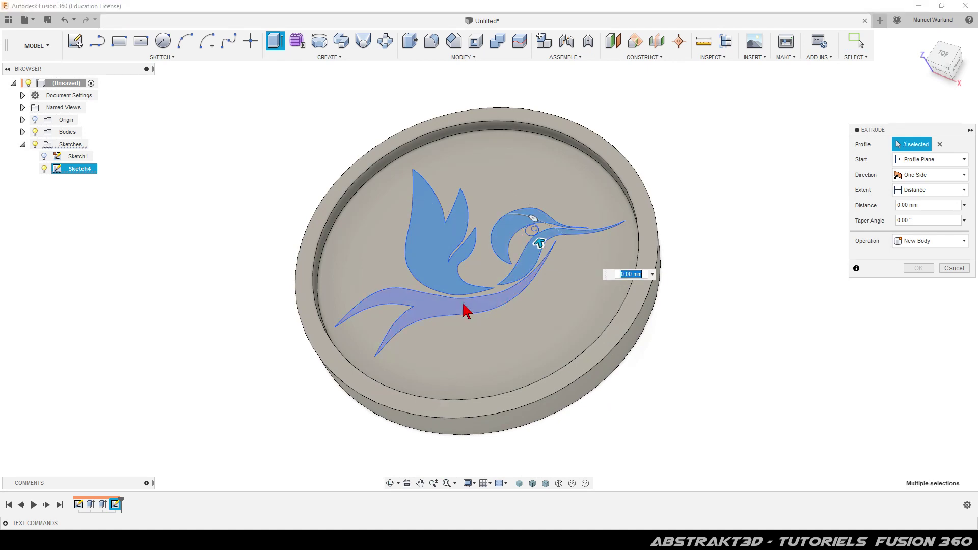
scroll(535, 231, "up", 1)
scroll(535, 230, "up", 3)
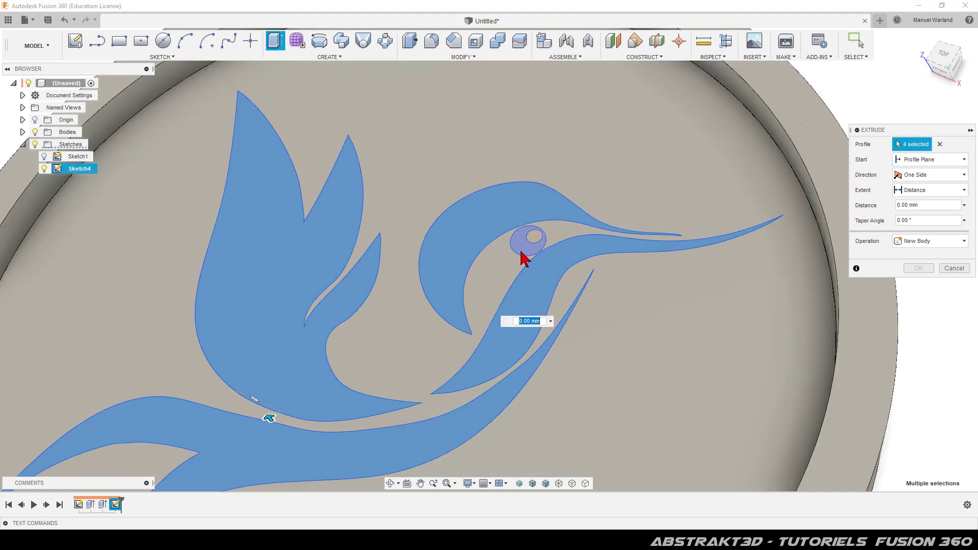
left_click(527, 247)
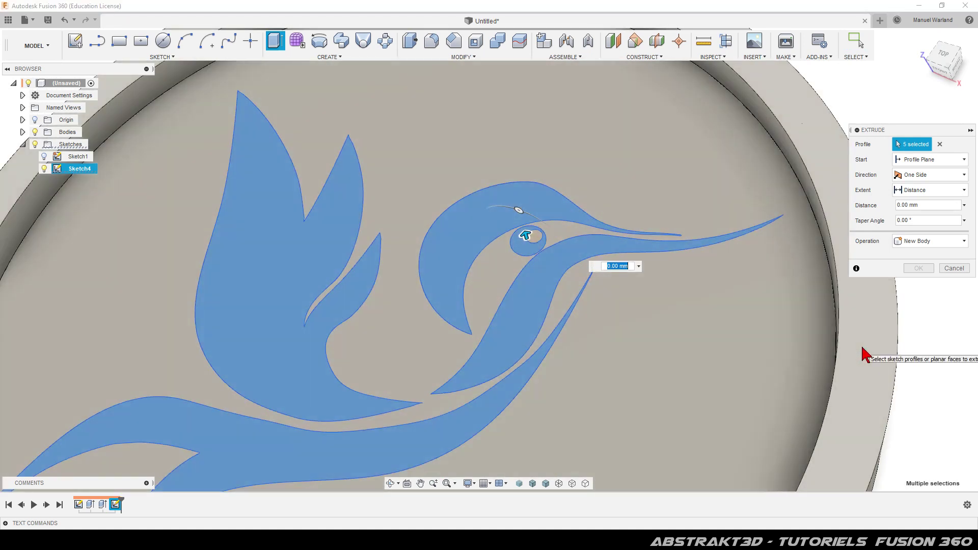
type("2")
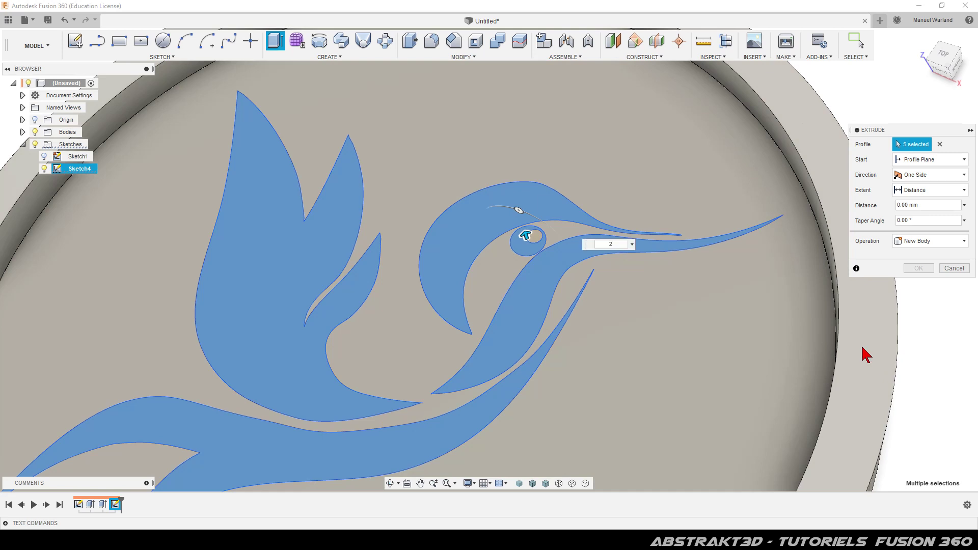
Extrude the selected bird profiles 2 mm as raised relief.
key("Return")
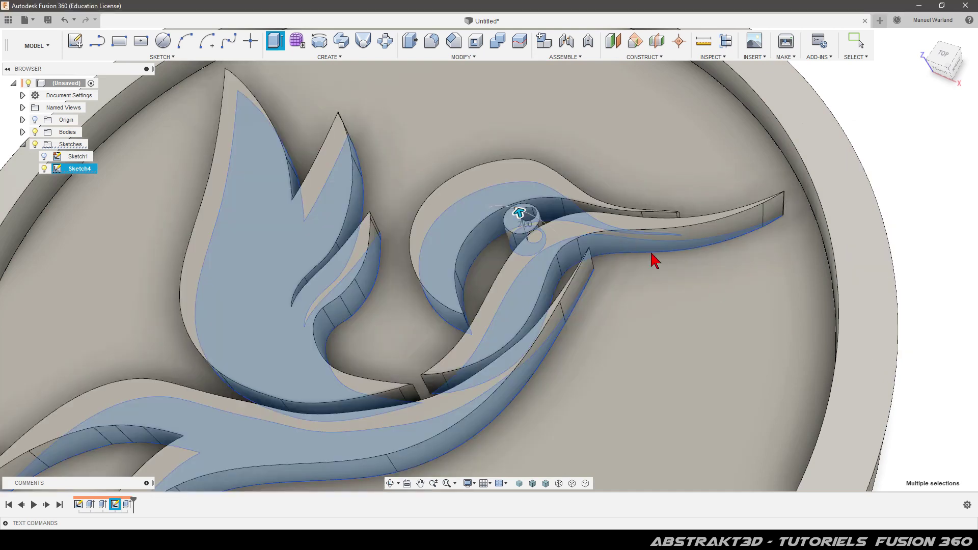
key("Return")
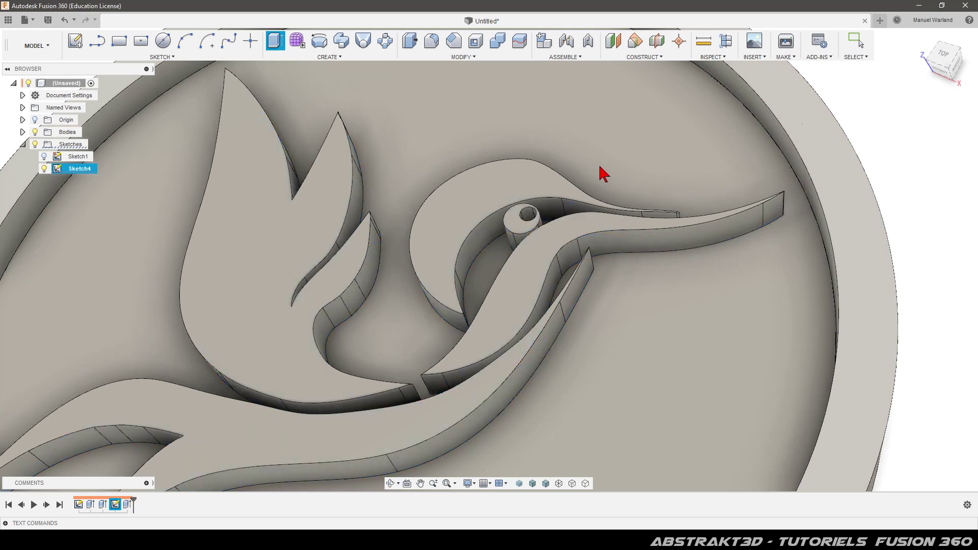
scroll(599, 170, "down", 5)
scroll(575, 170, "down", 3)
scroll(553, 240, "down", 2)
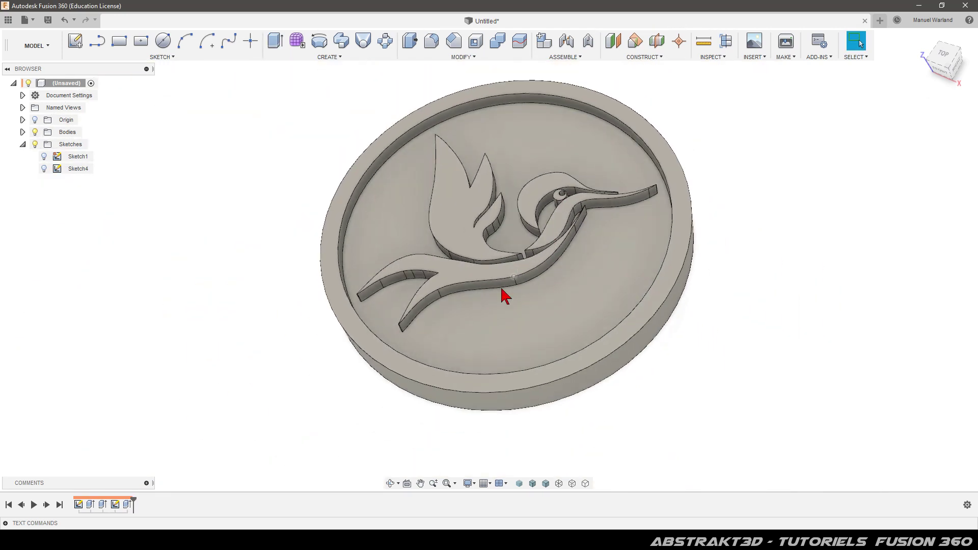